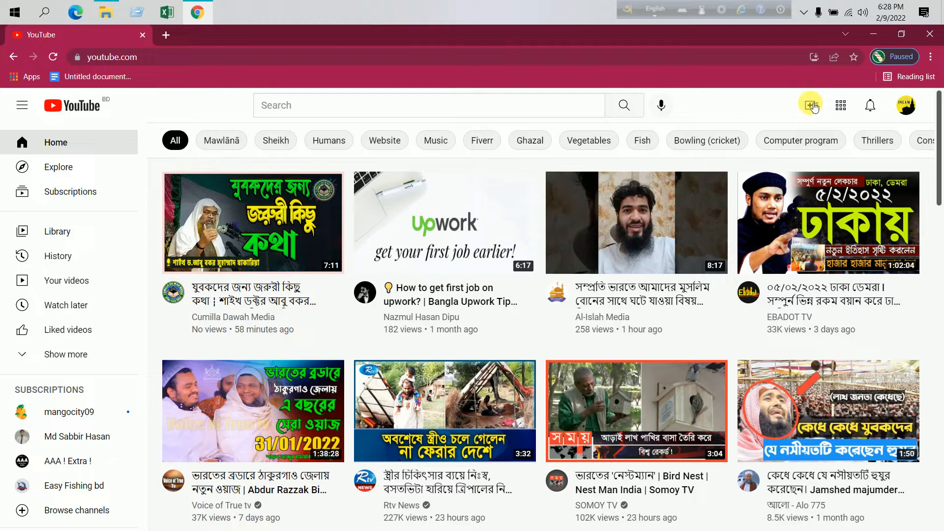
- Start a new video upload and select the file InShot_20220209_175356811 from the Song (E:) drive
click(814, 107)
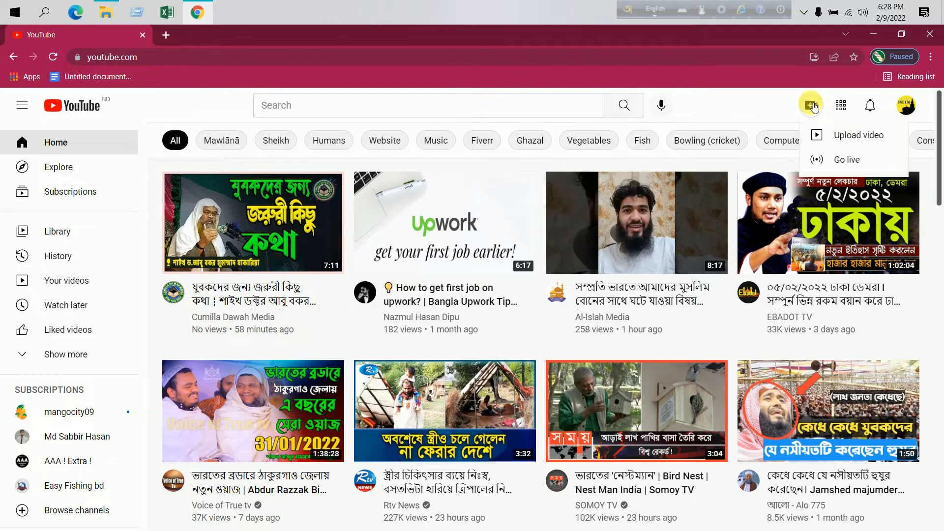
click(856, 138)
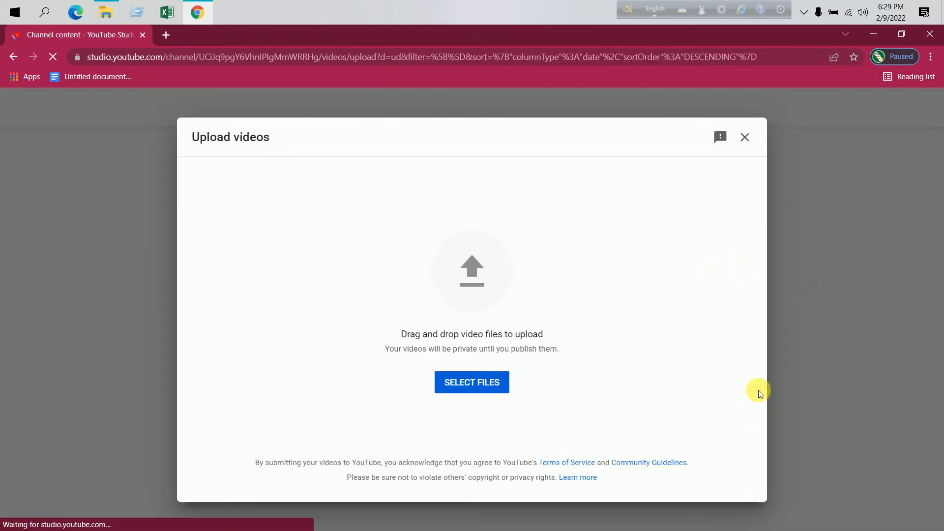
click(471, 382)
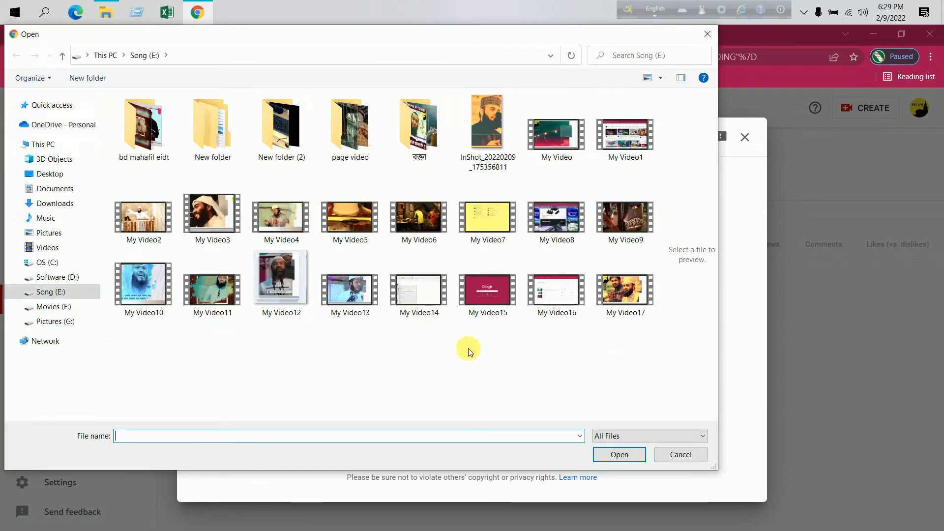
click(484, 116)
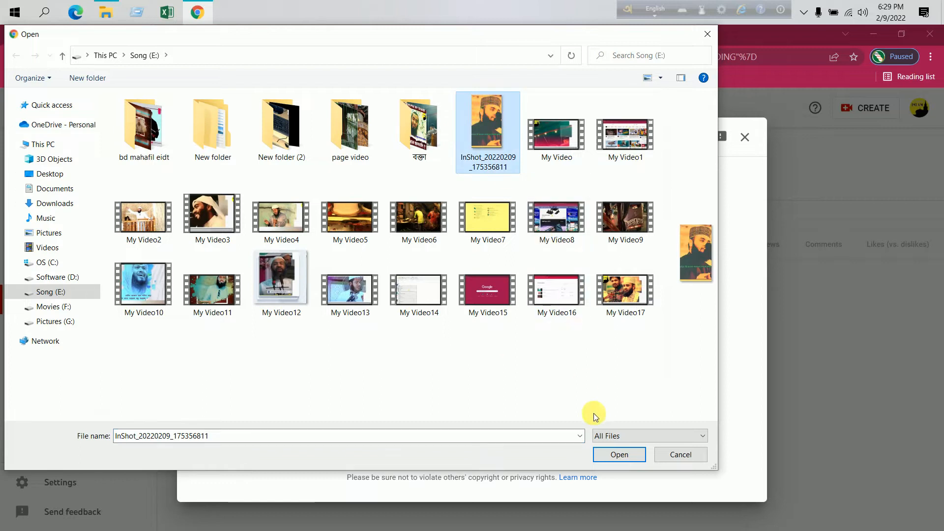
click(621, 454)
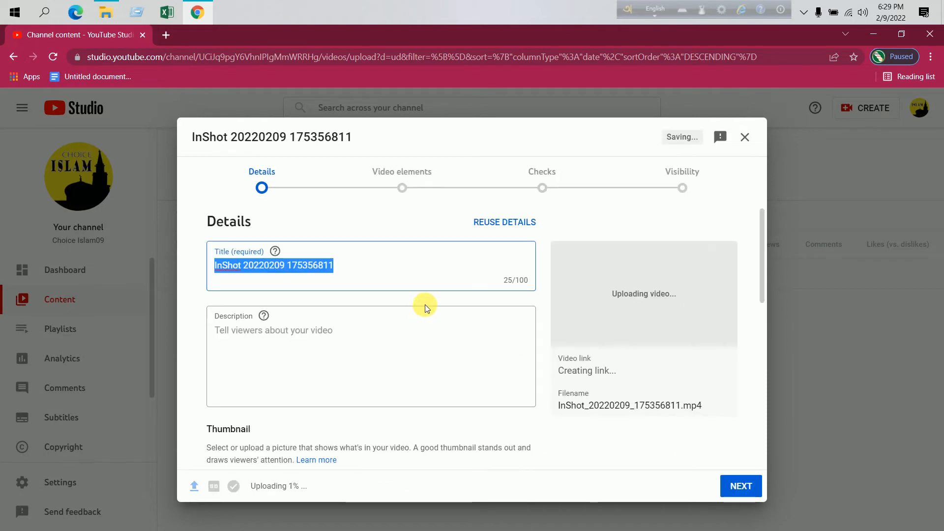
- Clear the default video title, and open Google Translate in a new browser tab
drag(349, 264, 199, 266)
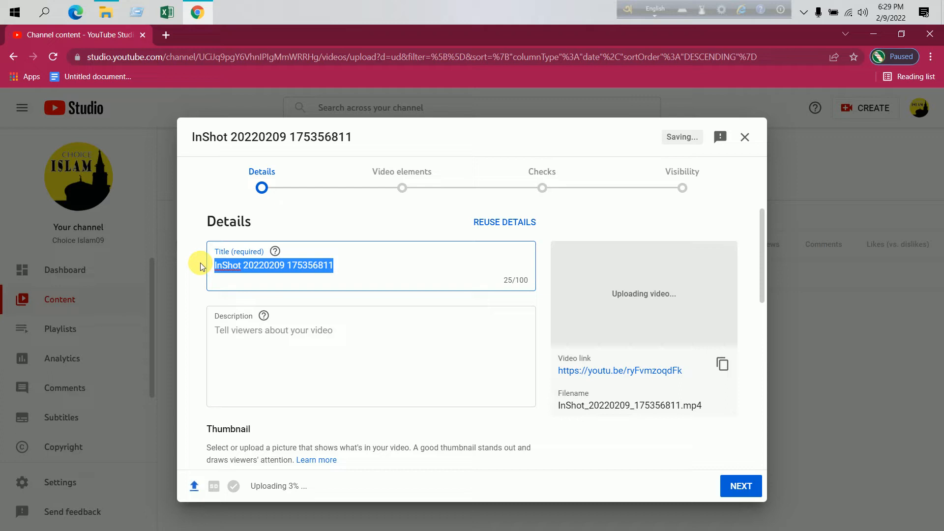
key(BackSpace)
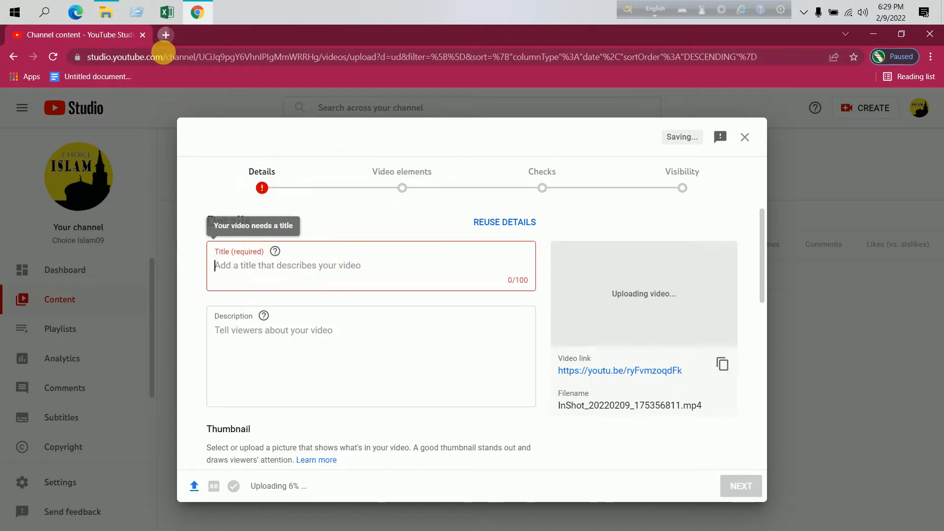
click(165, 35)
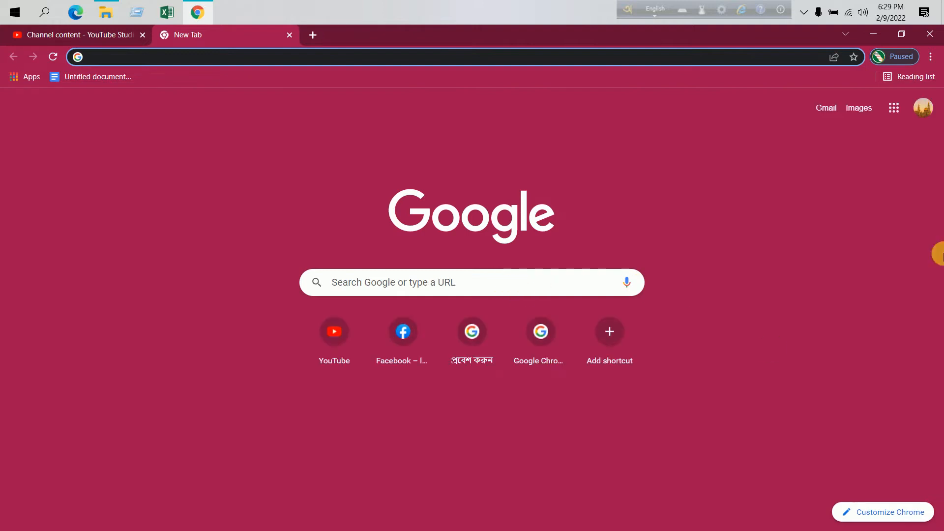
click(891, 109)
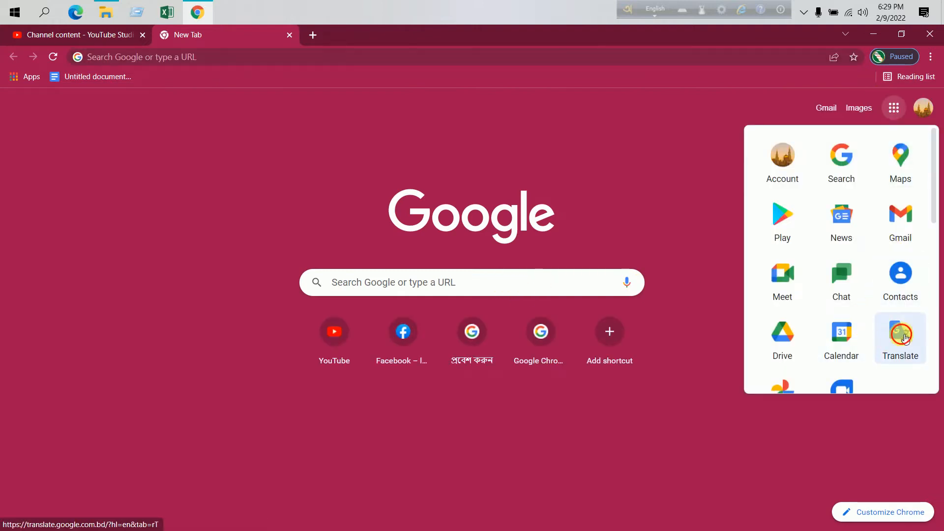
click(885, 325)
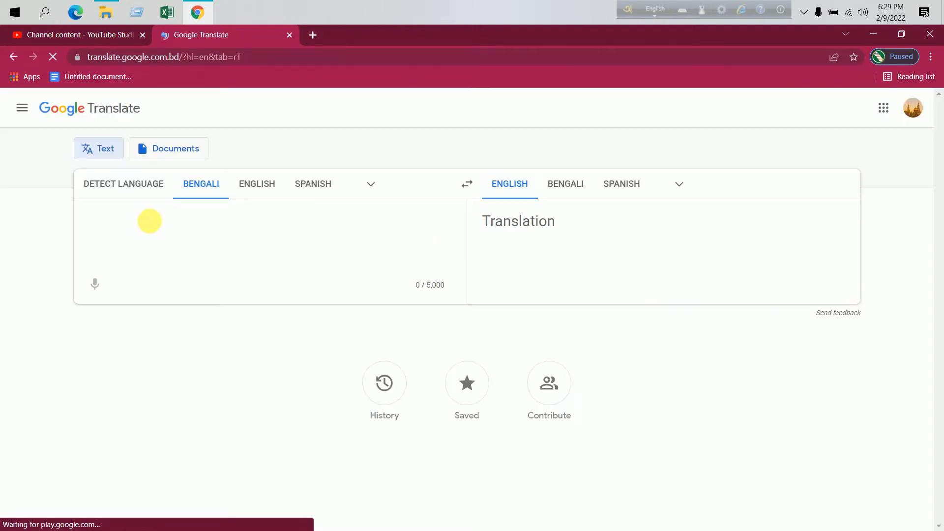
click(95, 284)
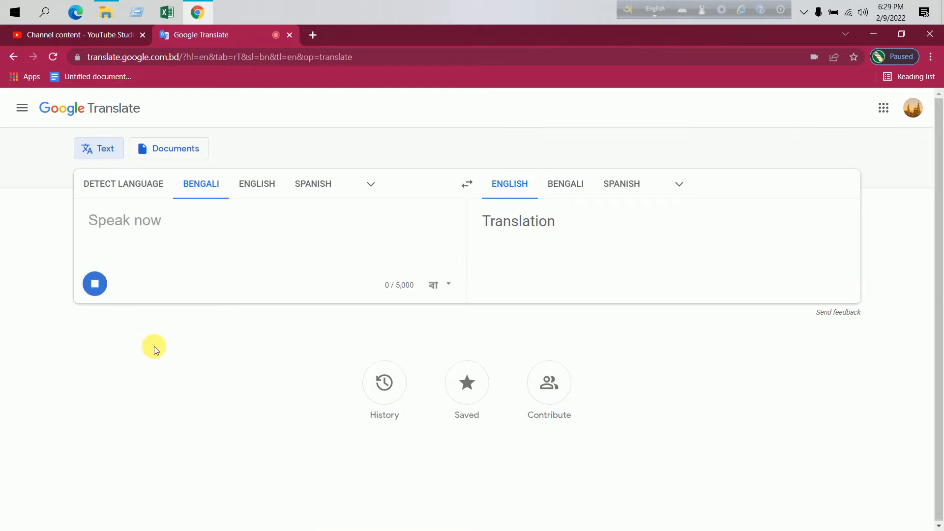
drag(231, 224, 84, 220)
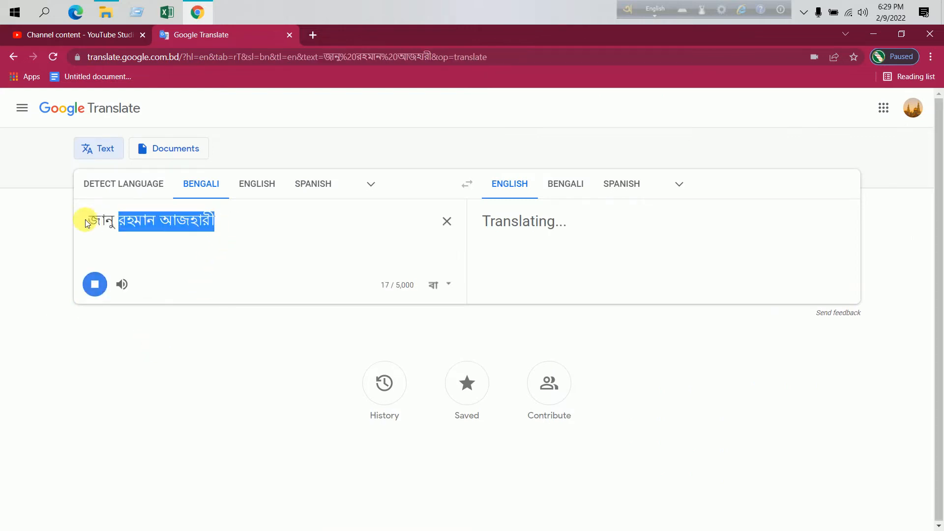
click(446, 221)
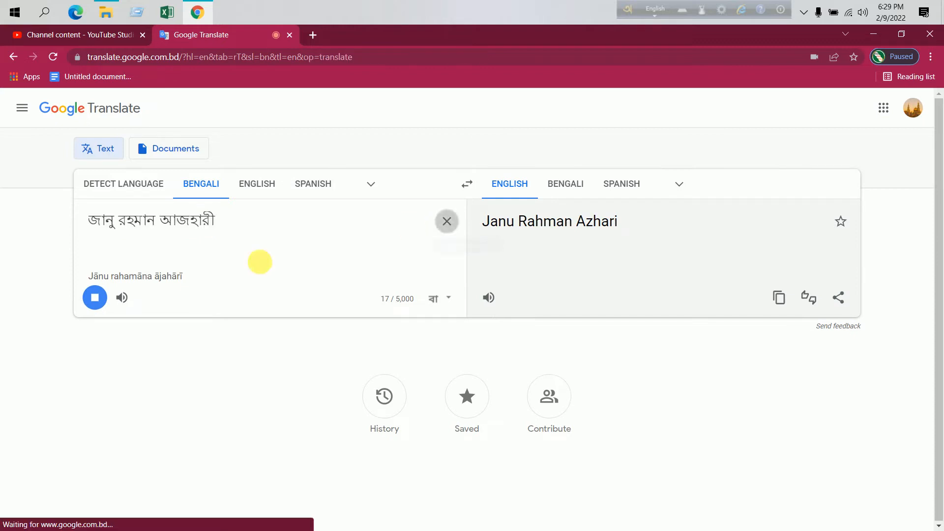
- Dictate "মিজানুর রহমান আজহারী" as the Bengali source text in the translator and copy it
click(95, 284)
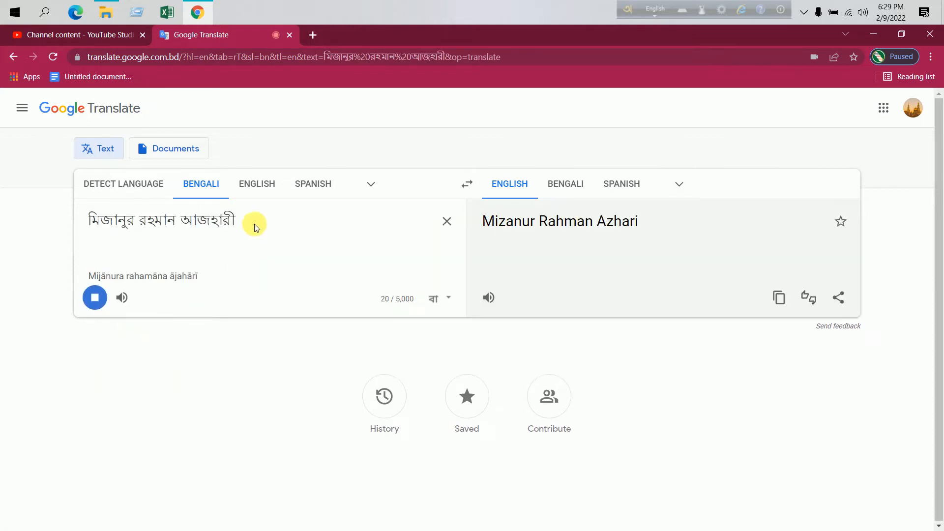
drag(255, 223, 74, 219)
right_click(118, 222)
click(147, 227)
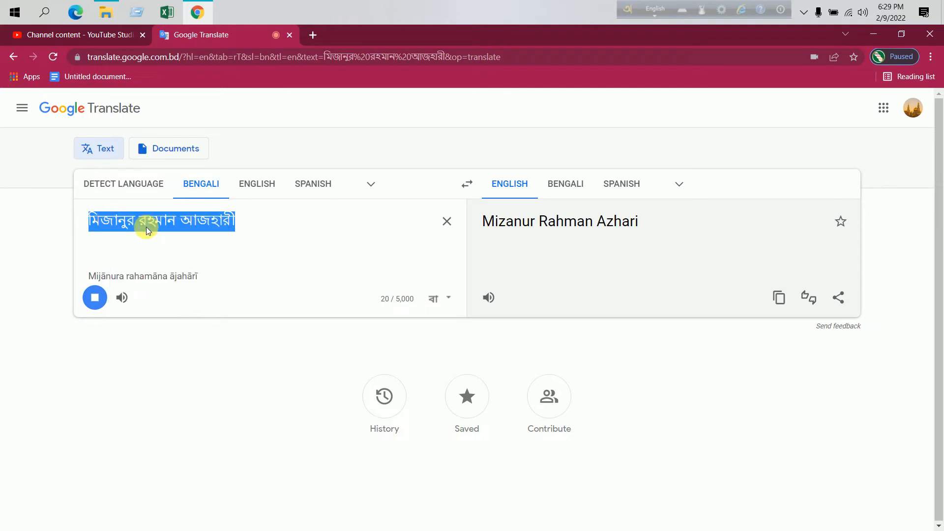
- Back in YouTube Studio, set the video title to "মিজানুর রহমান আজহারী#shorts" using the copied text
click(118, 34)
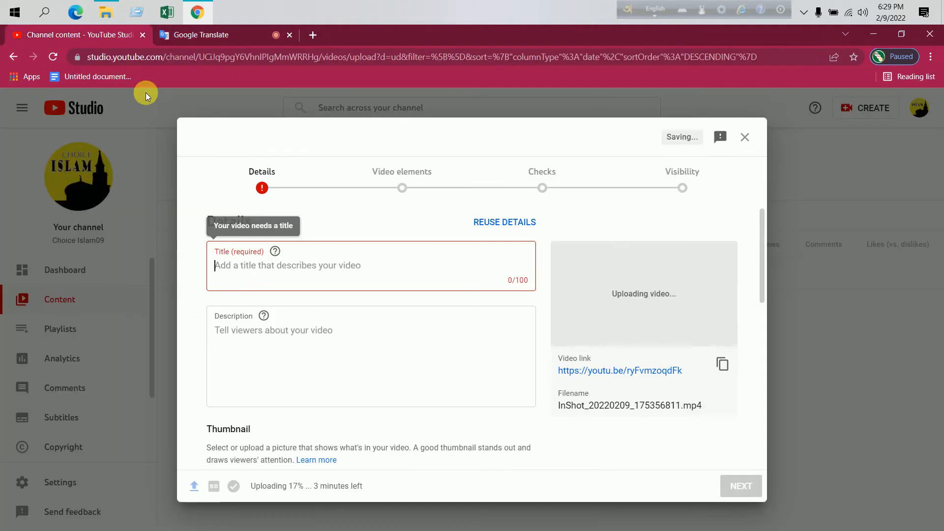
right_click(247, 268)
click(280, 362)
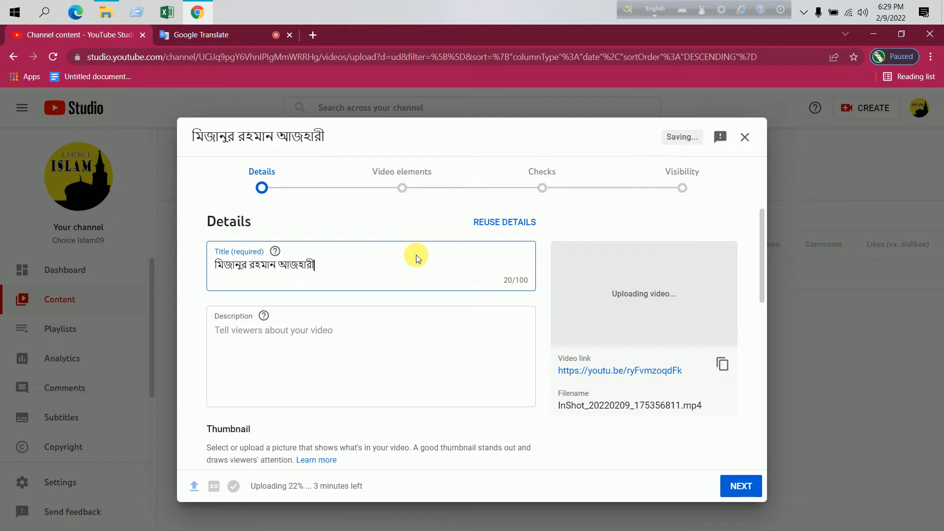
text(#sh)
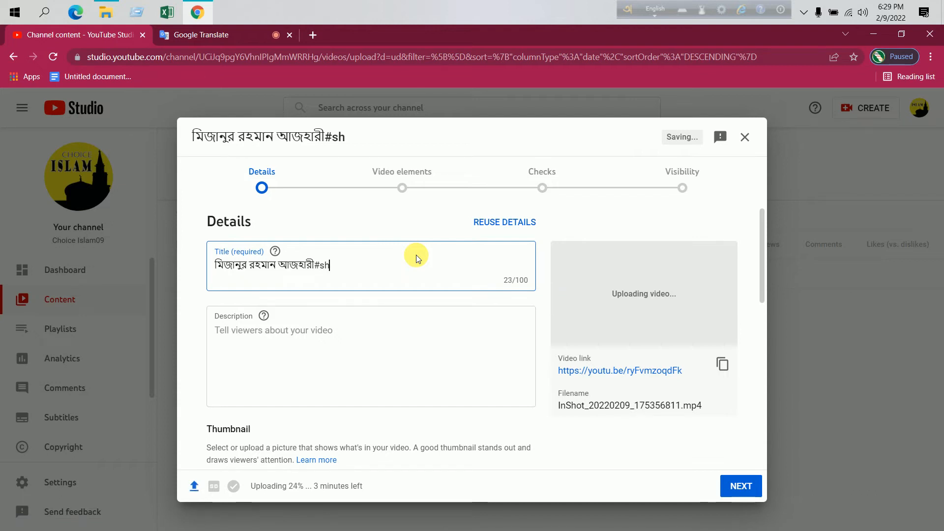
text(or)
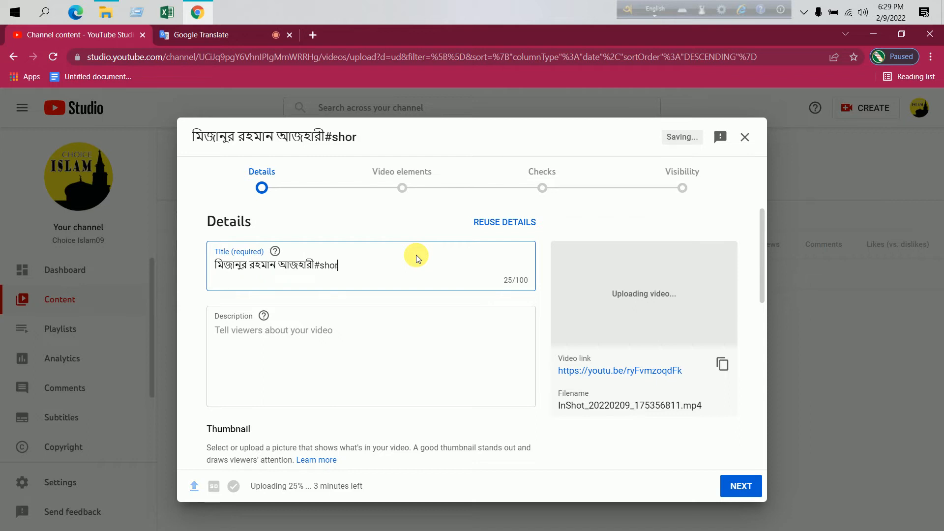
text(ts)
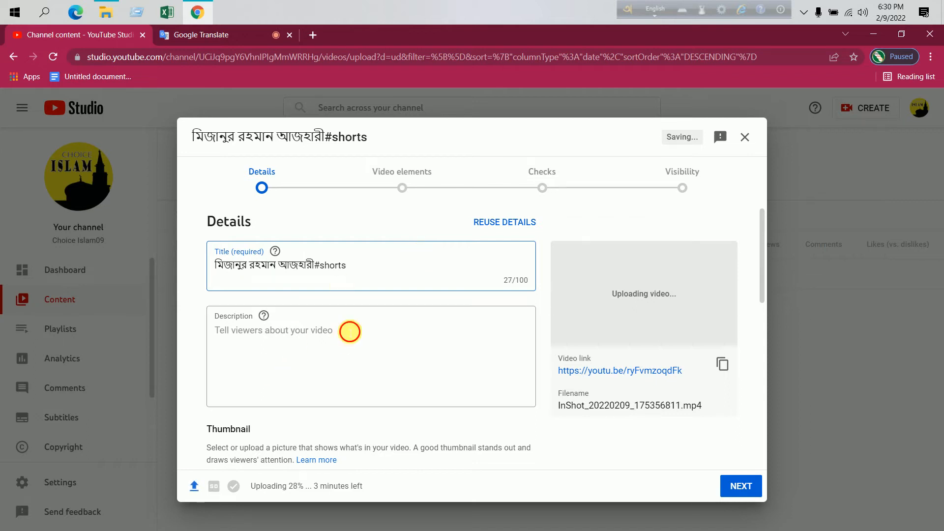
- Expand the additional video details and examine the description, thumbnail, playlist, audience, tags, language, category and comment settings
click(366, 341)
scroll(366, 341, down, 2)
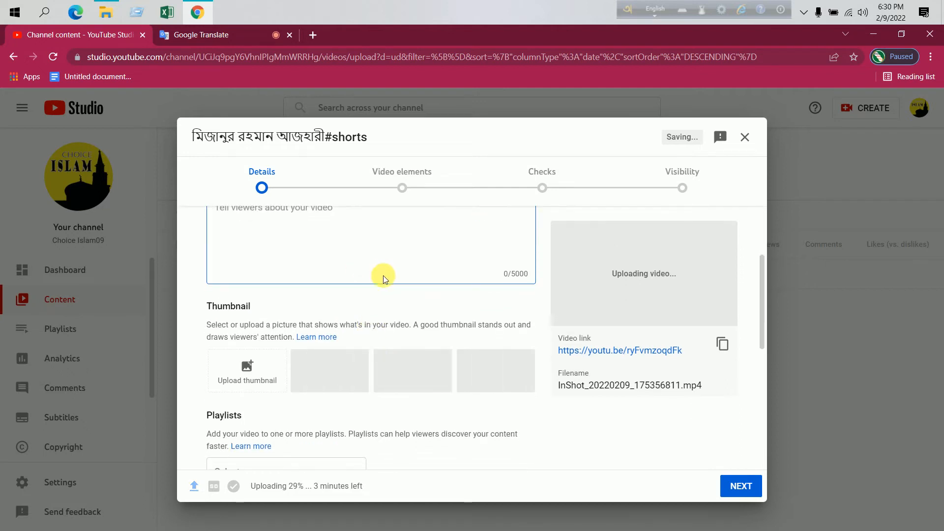
scroll(383, 329, down, 1)
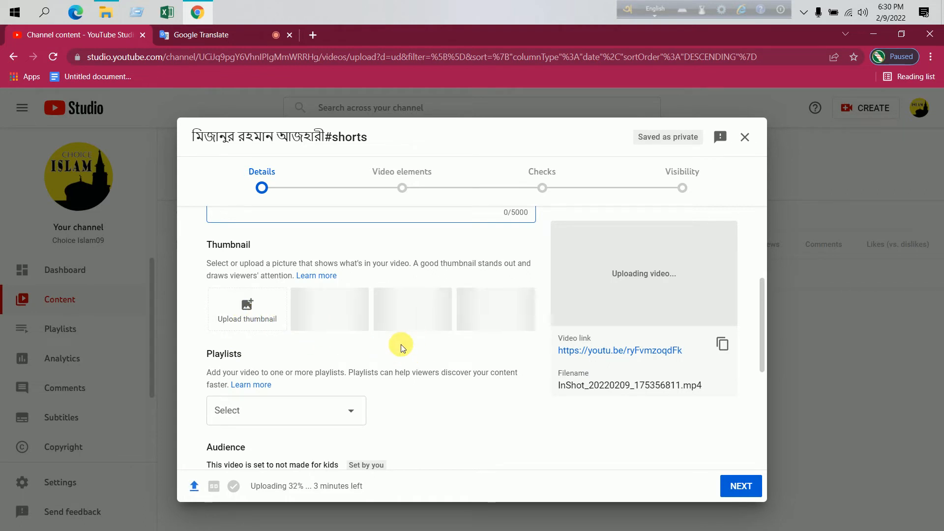
scroll(400, 347, down, 2)
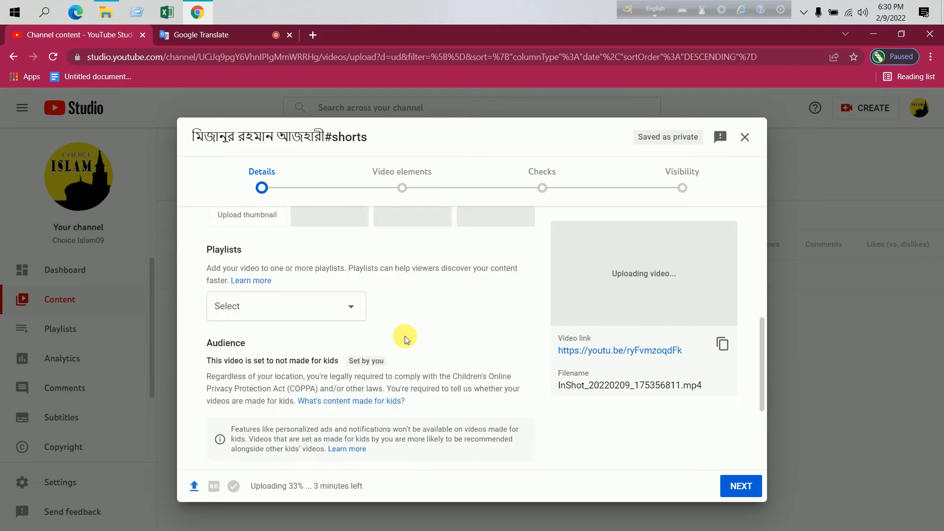
scroll(406, 335, down, 2)
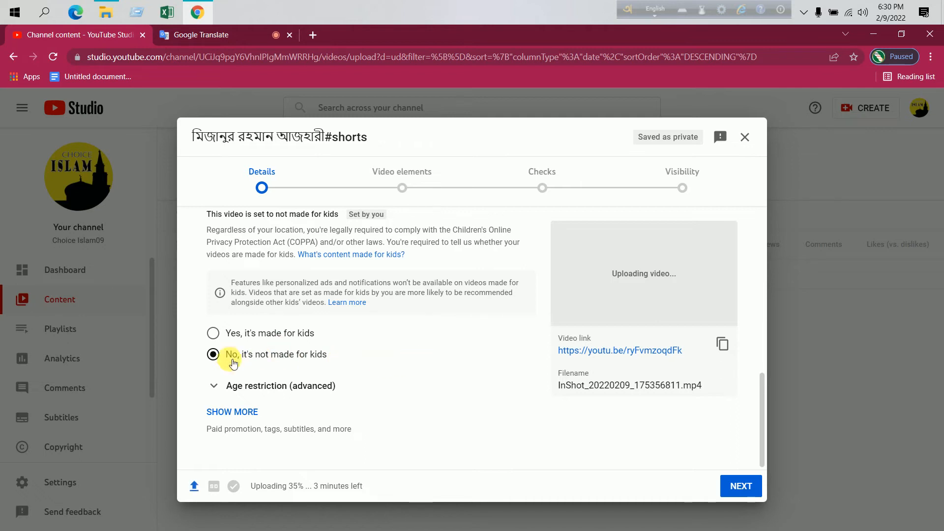
click(222, 412)
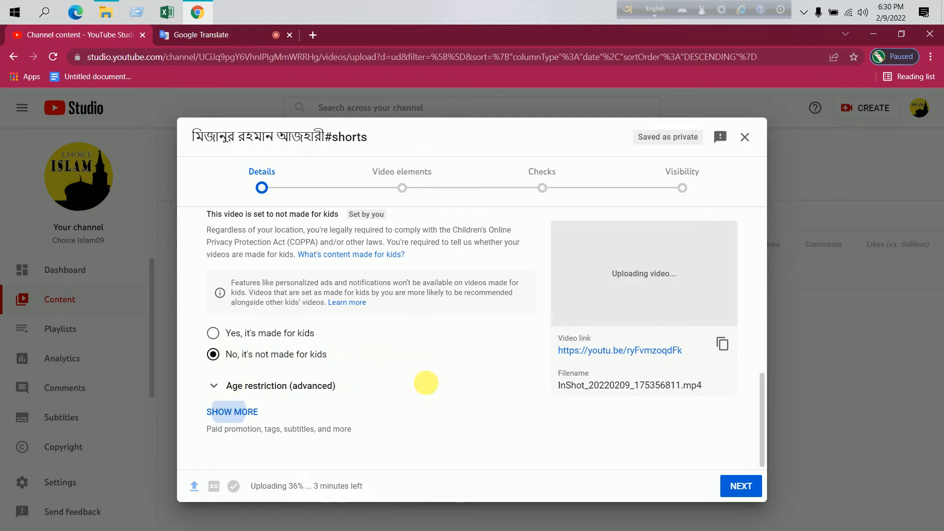
scroll(438, 369, down, 8)
scroll(253, 293, up, 2)
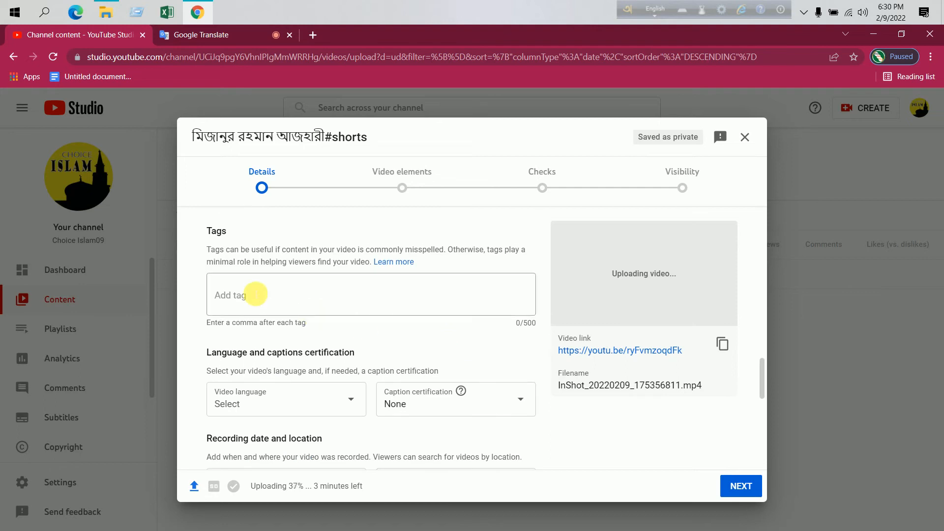
scroll(393, 323, down, 6)
scroll(397, 325, down, 1)
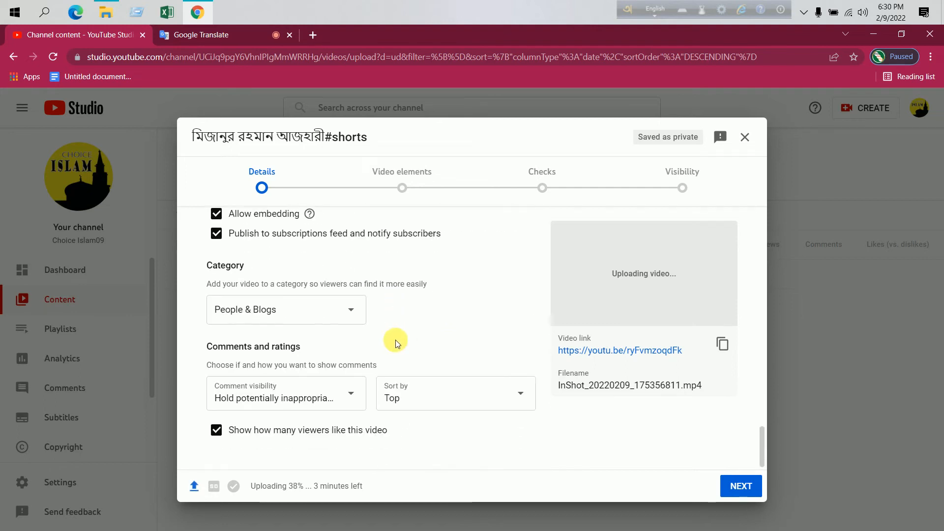
scroll(435, 356, up, 1)
scroll(435, 356, up, 15)
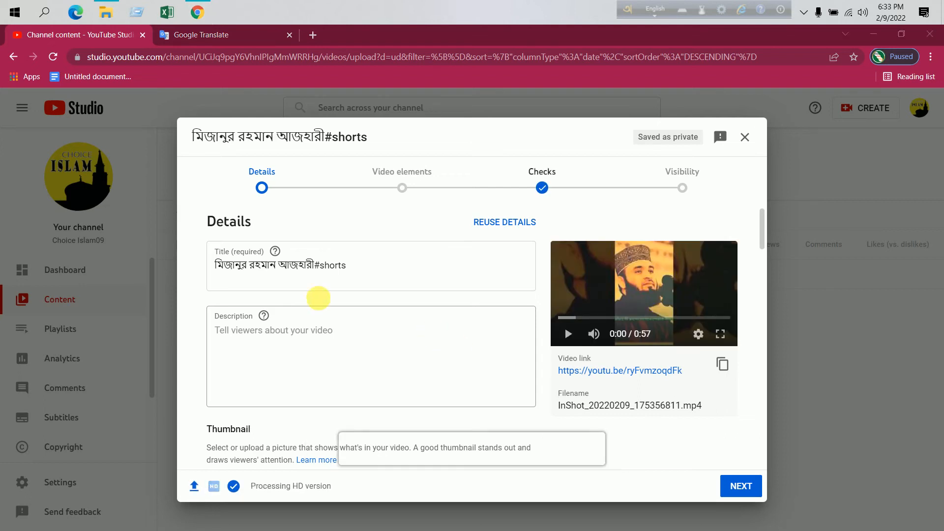
scroll(532, 354, down, 10)
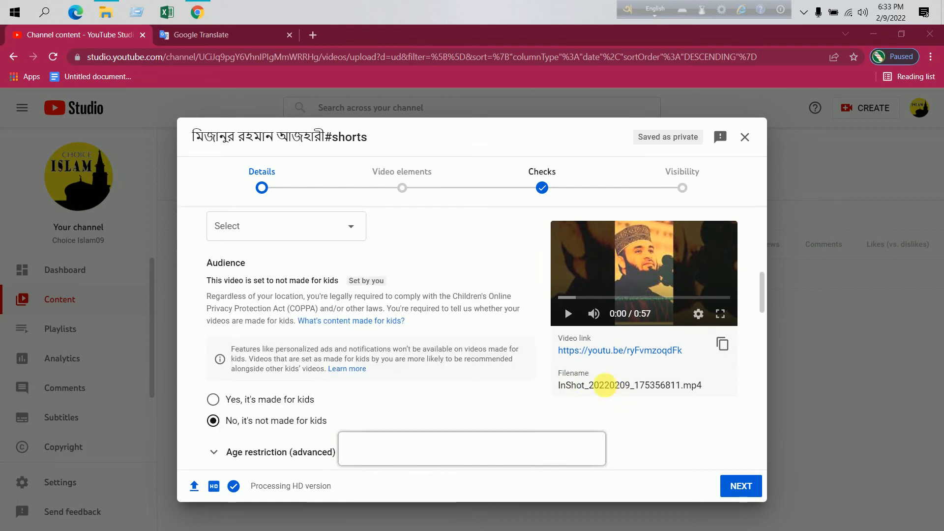
scroll(666, 352, up, 10)
- Continue past the video elements and checks without additions, publish the video as Public, and dismiss the sharing dialog
click(742, 486)
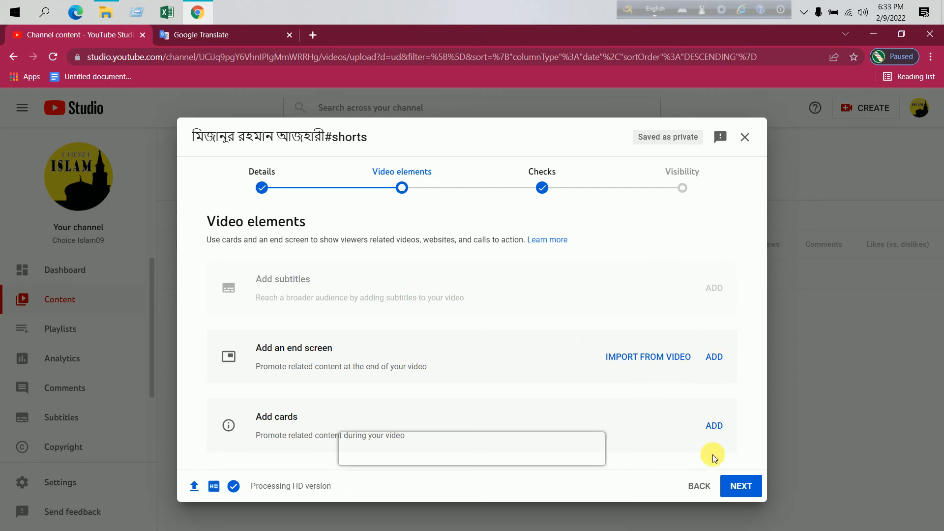
click(740, 484)
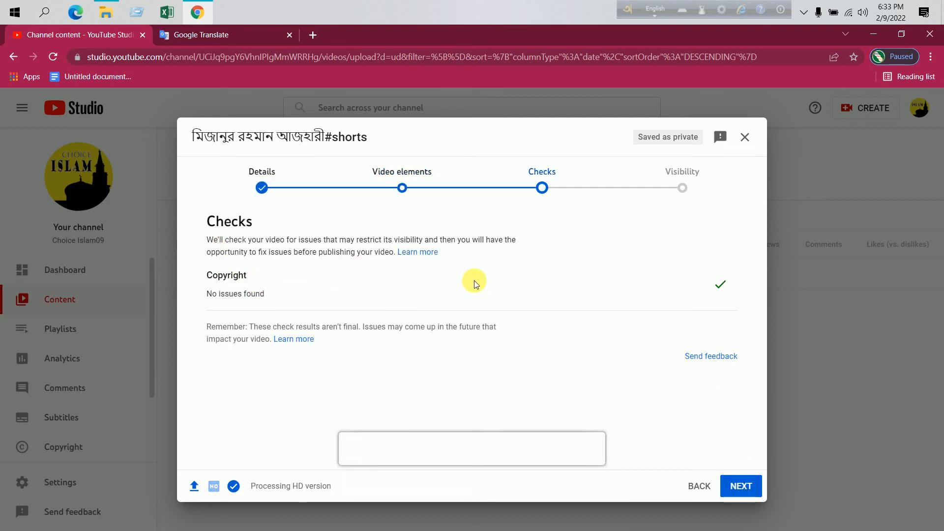
click(741, 486)
click(244, 379)
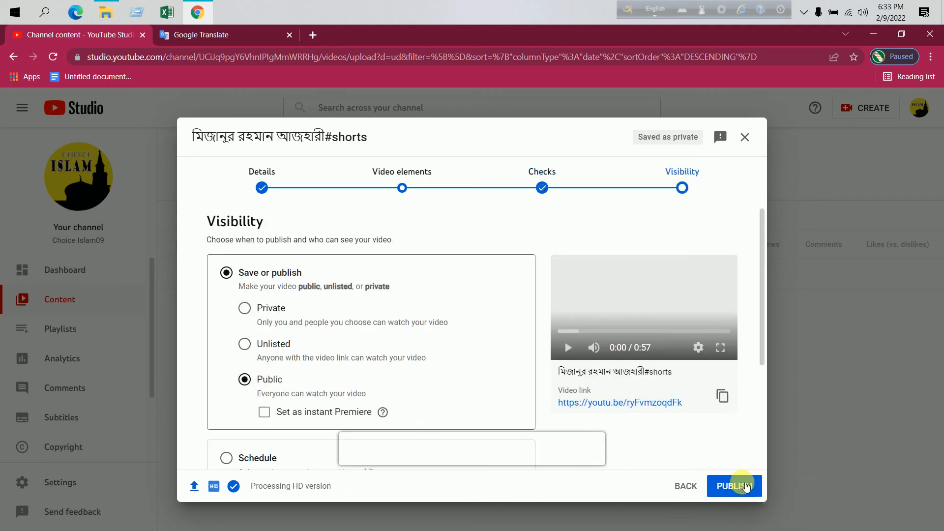
click(740, 485)
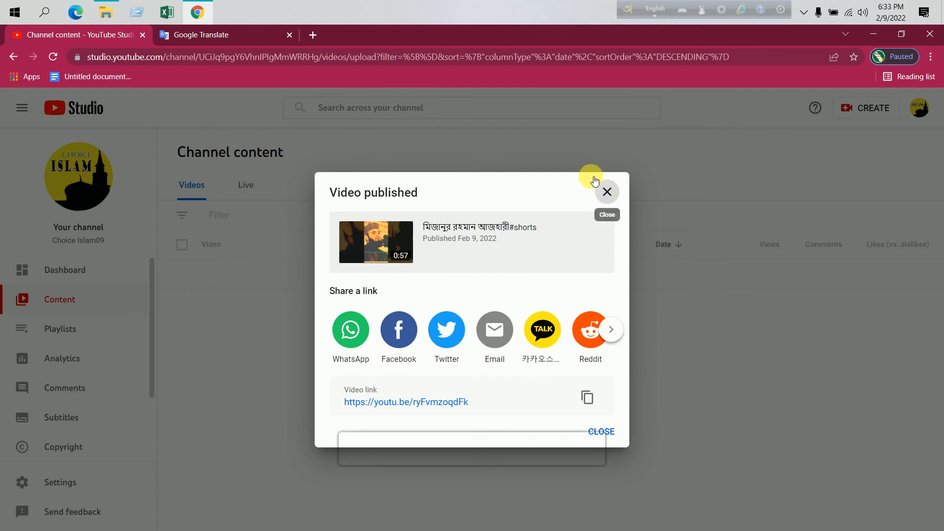
click(608, 193)
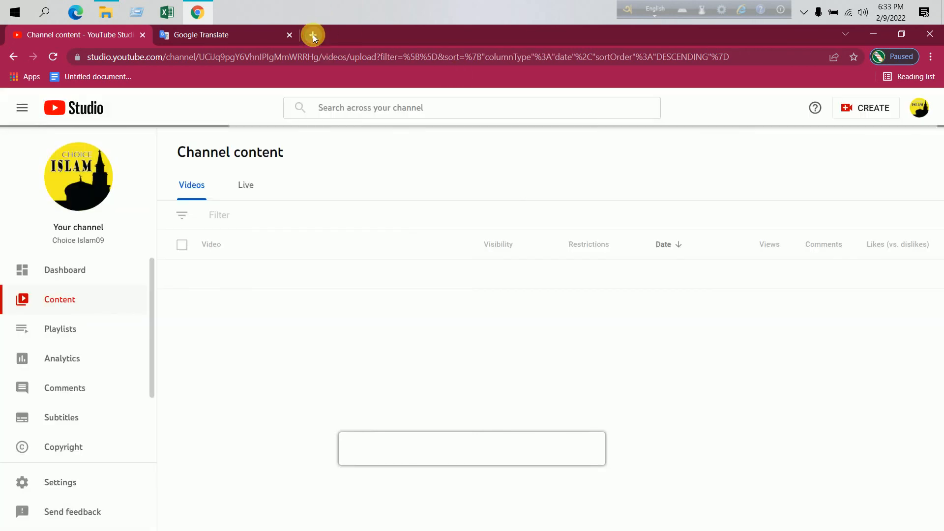
- Open YouTube in a new tab and examine the Shorts section on your own channel's page
click(313, 34)
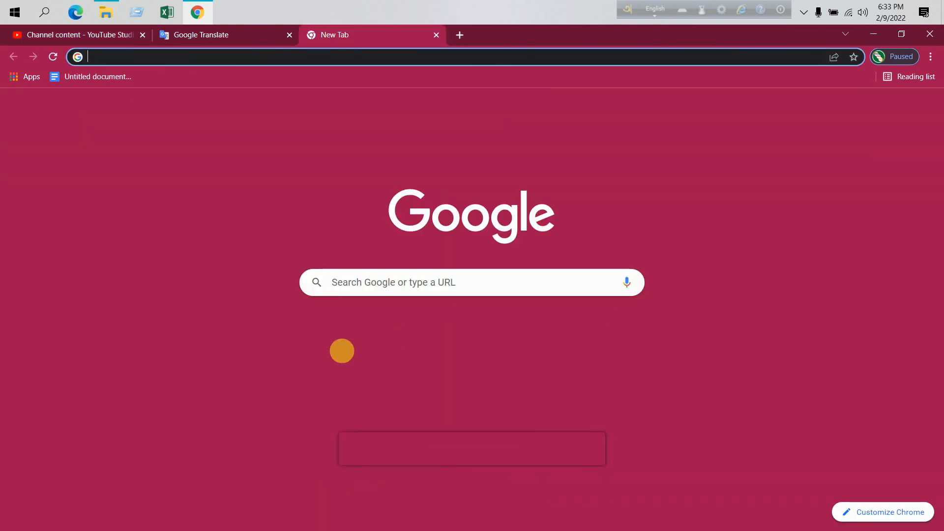
click(333, 335)
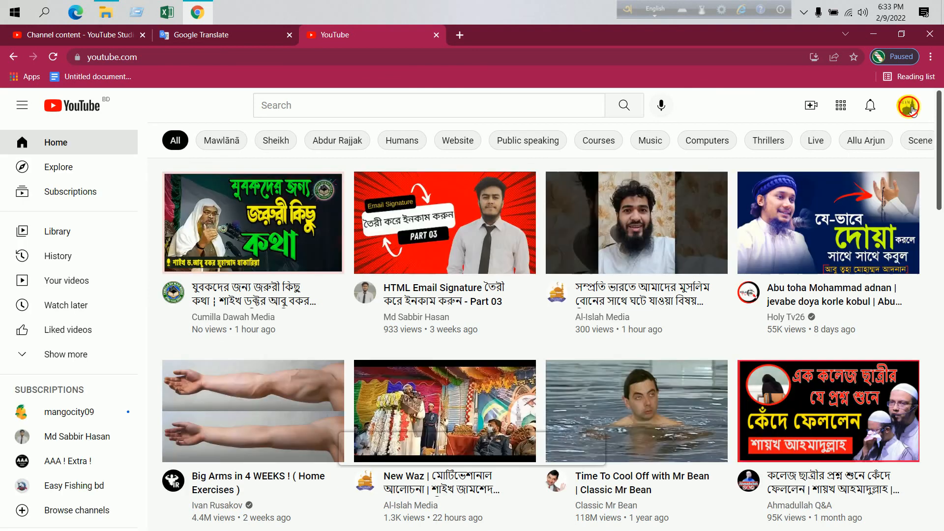
click(906, 106)
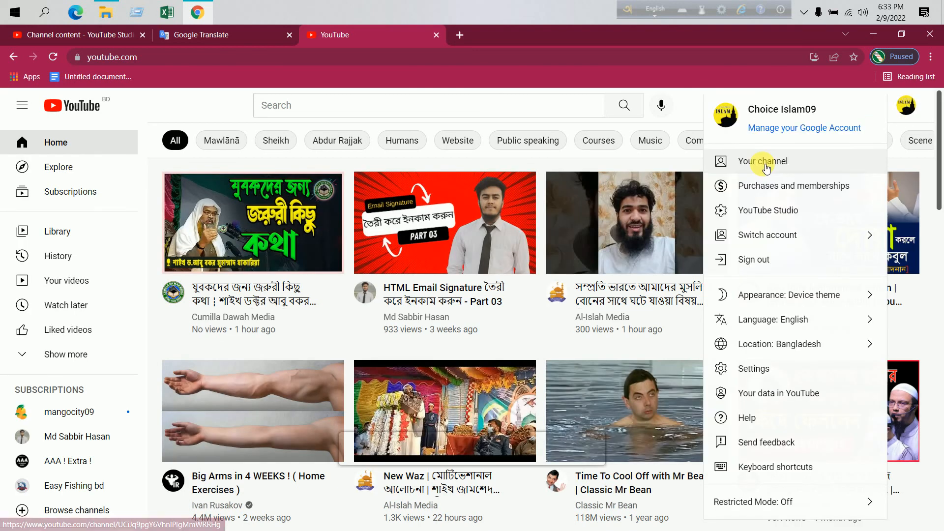
click(757, 162)
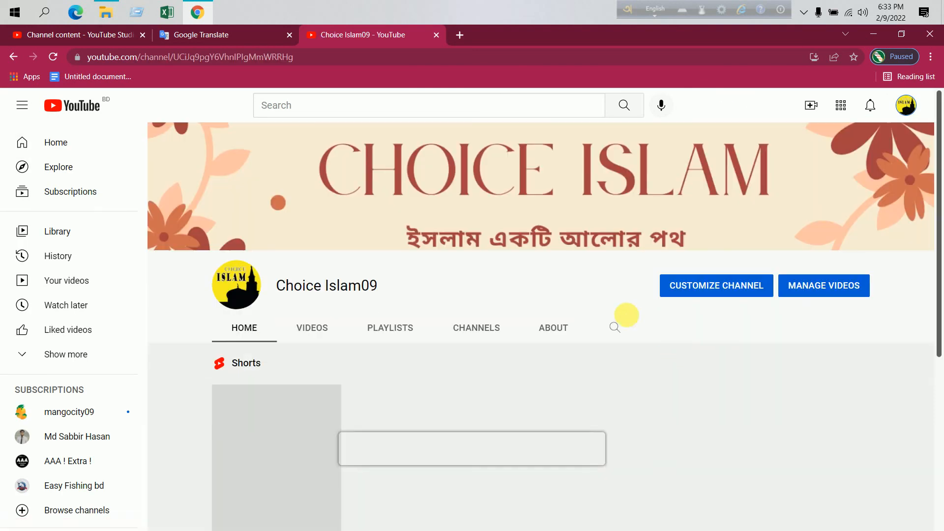
scroll(740, 415, down, 3)
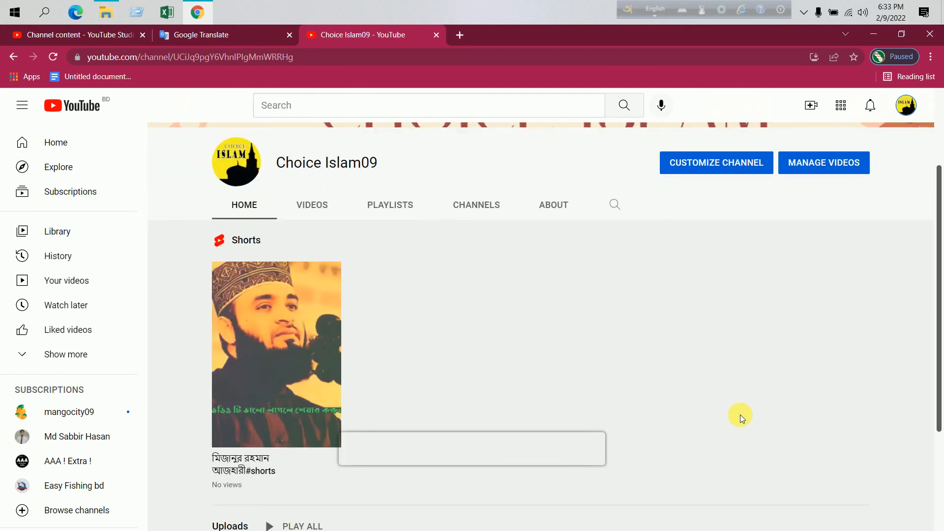
scroll(435, 266, down, 1)
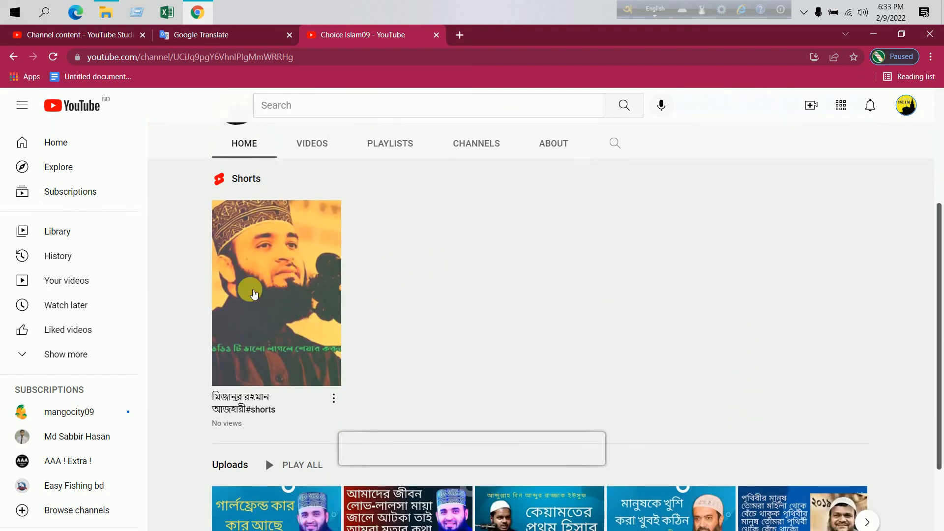